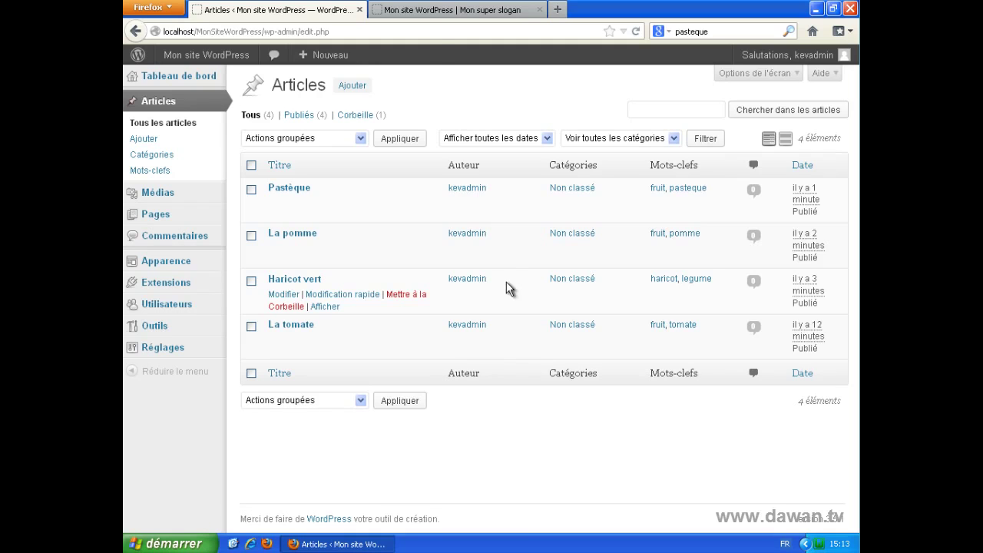
# - Examine the Pastèque article and the category listings on the public site's home page
pyautogui.click(442, 11)
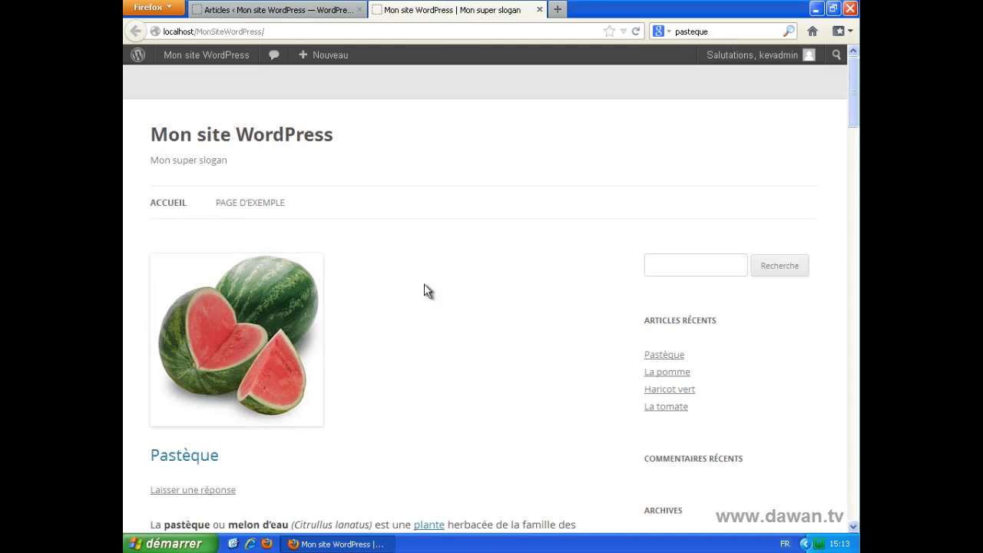
pyautogui.scroll(-3, 444, 305)
pyautogui.scroll(-5, 444, 313)
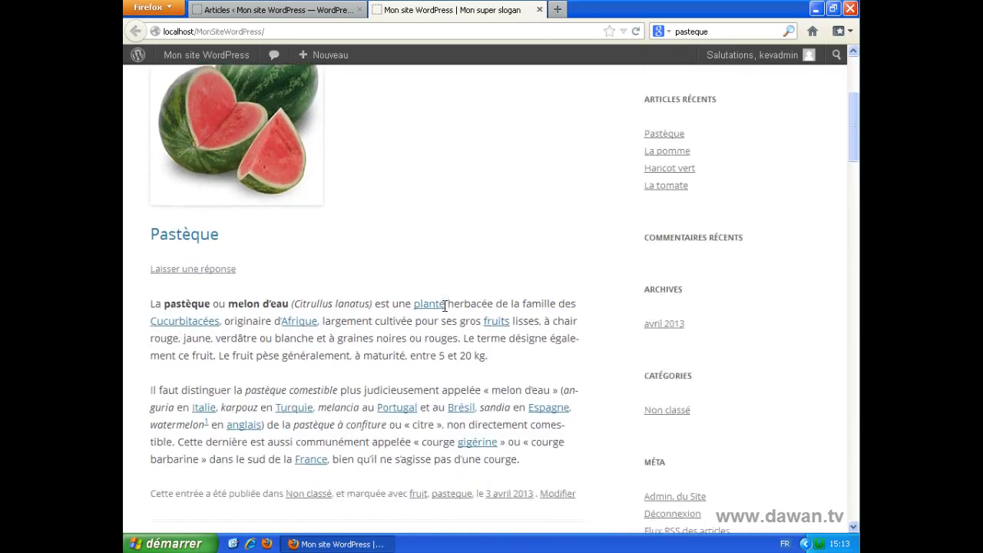
pyautogui.scroll(-2, 445, 308)
pyautogui.scroll(6, 446, 308)
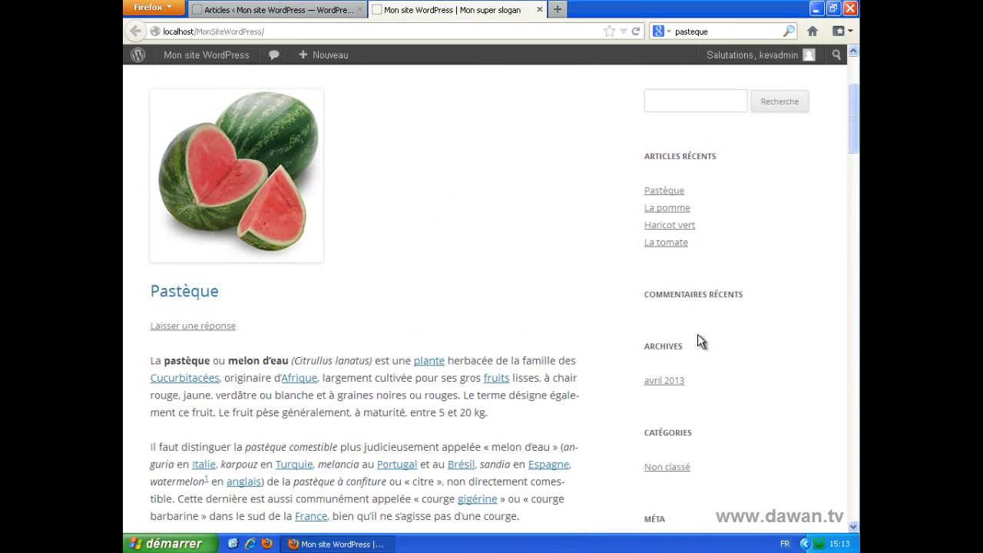
pyautogui.scroll(-2, 673, 352)
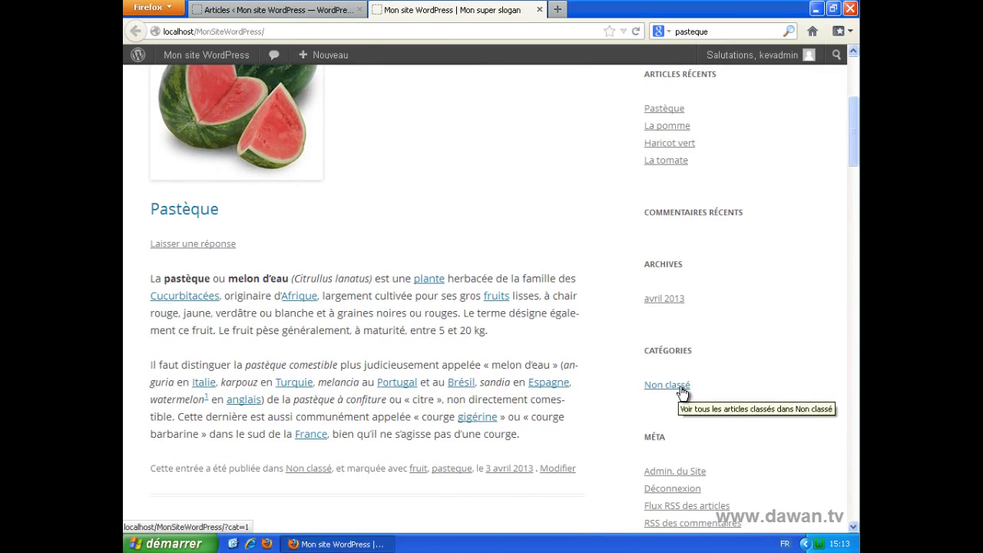
pyautogui.scroll(5, 537, 368)
pyautogui.scroll(-5, 520, 321)
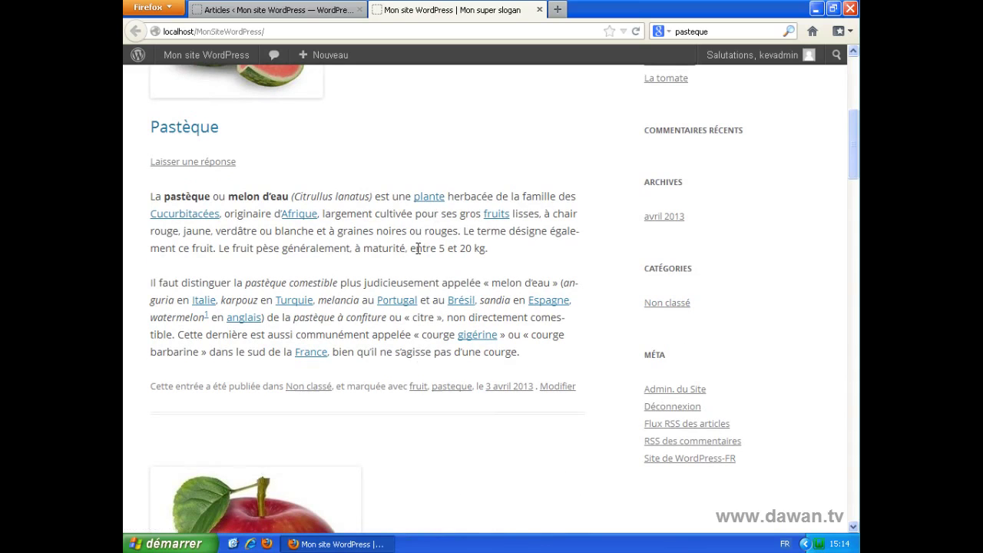
# - In the admin's category management, fill in a new category with name Légume, identifier legume and parent Aucun
pyautogui.click(276, 10)
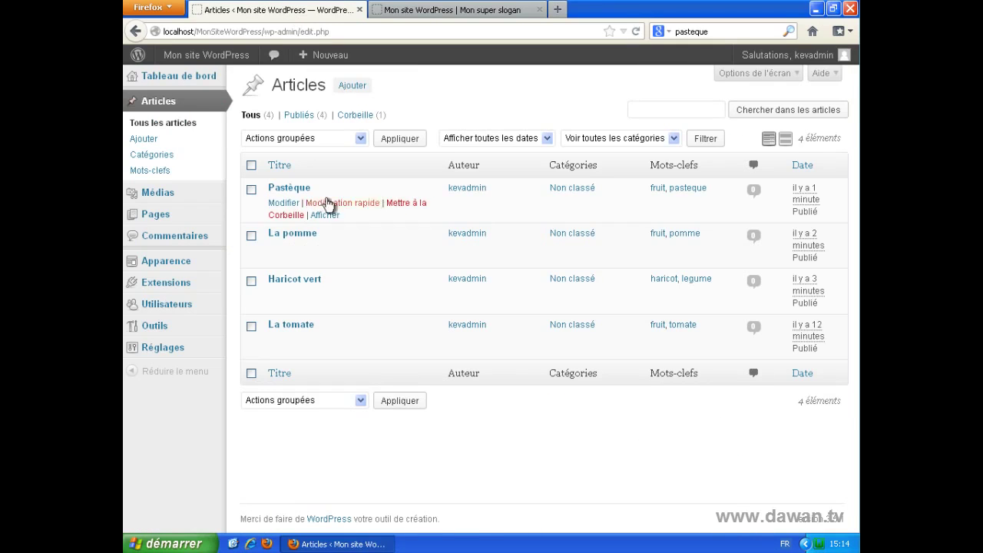
pyautogui.click(151, 156)
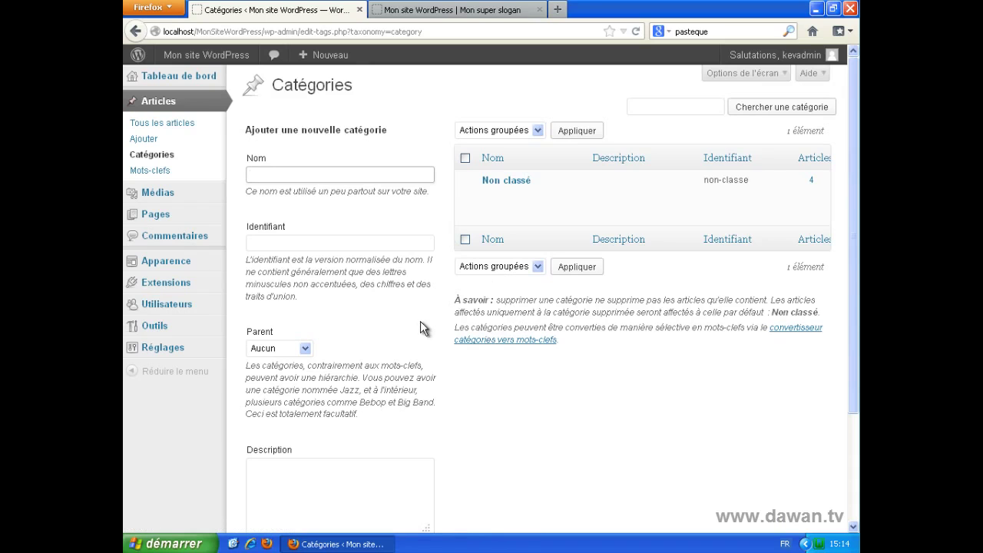
pyautogui.write('Légume')
pyautogui.click(276, 246)
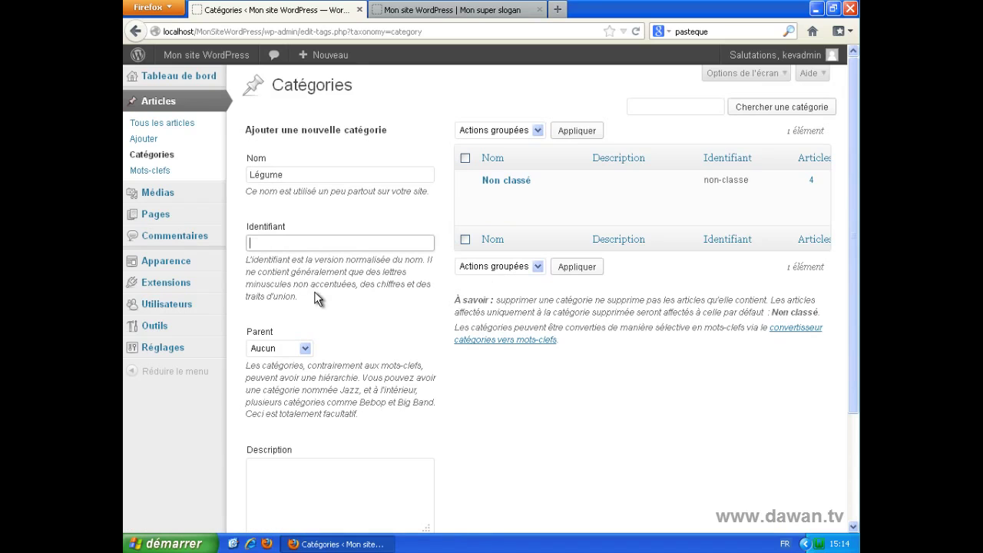
pyautogui.write('legume')
pyautogui.click(280, 352)
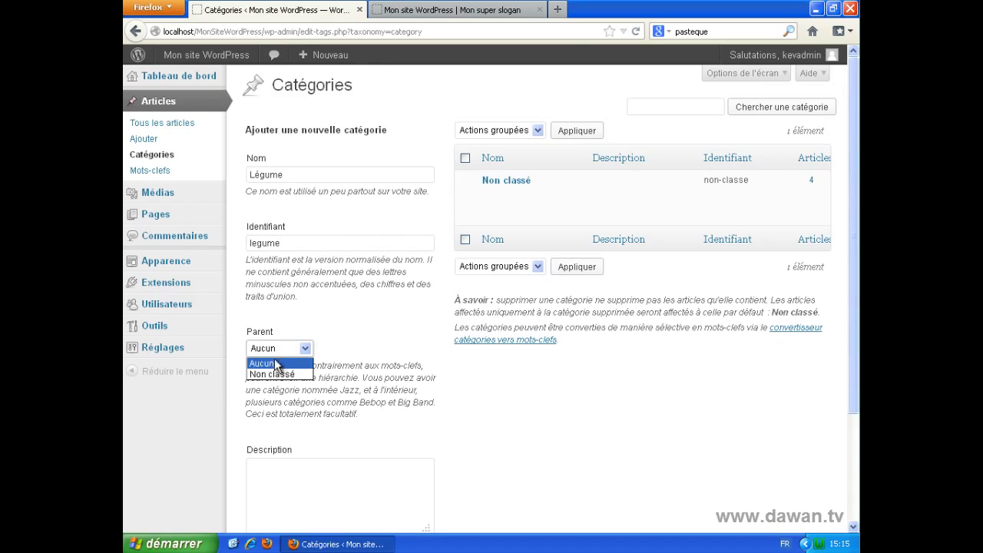
pyautogui.click(285, 365)
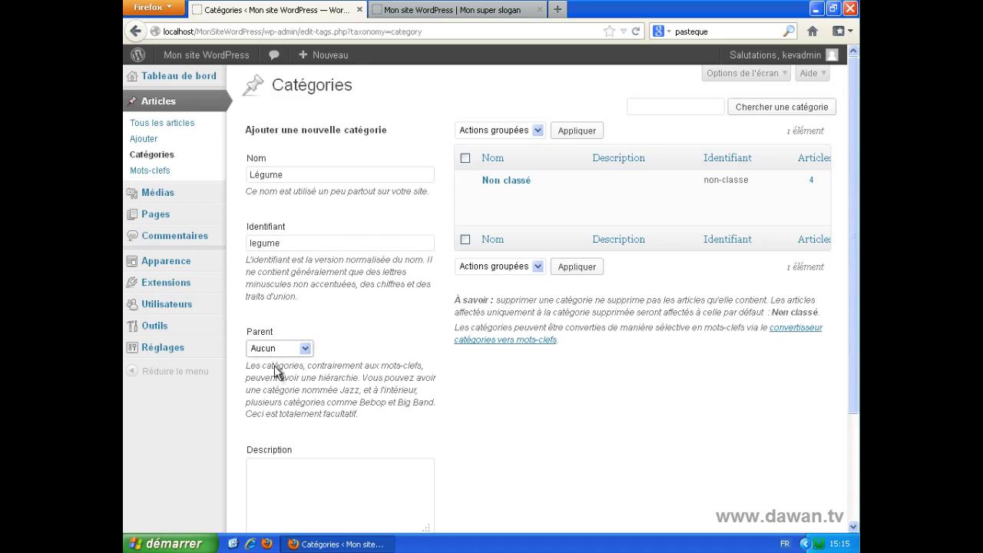
# - Enter the description "Tout savoir sur vos légumes préférés" for the Légume category and add it
pyautogui.scroll(-3, 280, 347)
pyautogui.click(312, 353)
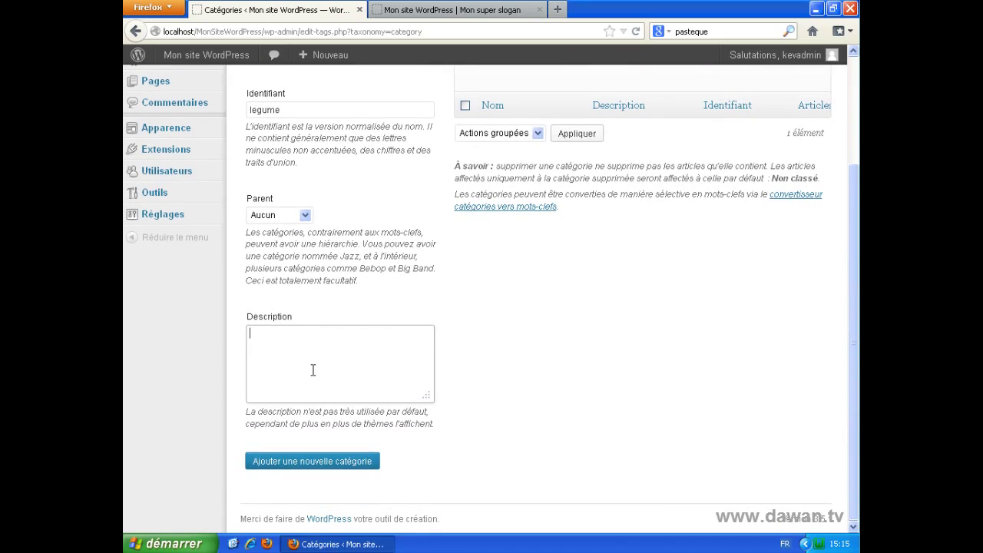
pyautogui.write('Tout savoir sur vos légume')
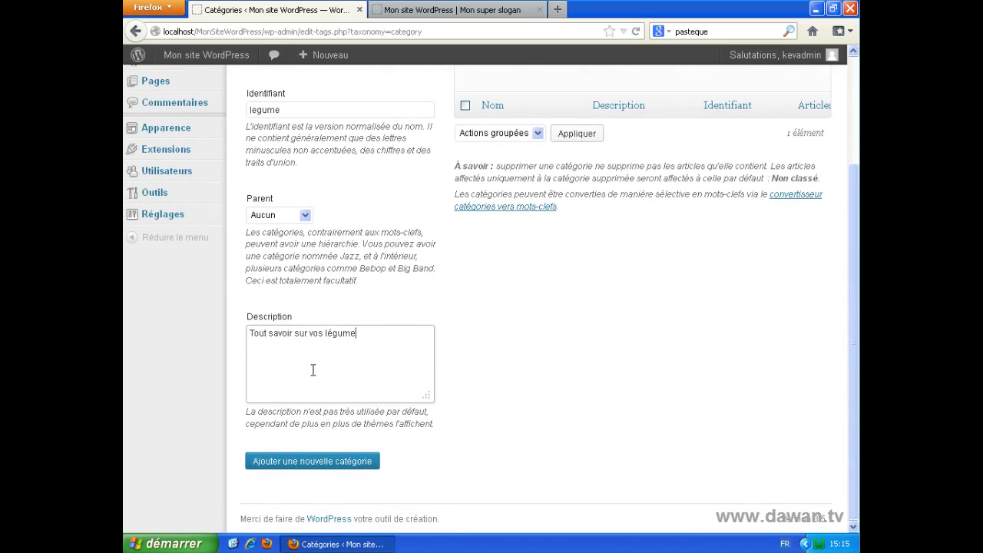
pyautogui.write('s préférés')
pyautogui.scroll(3, 608, 398)
pyautogui.scroll(-3, 608, 397)
pyautogui.click(265, 465)
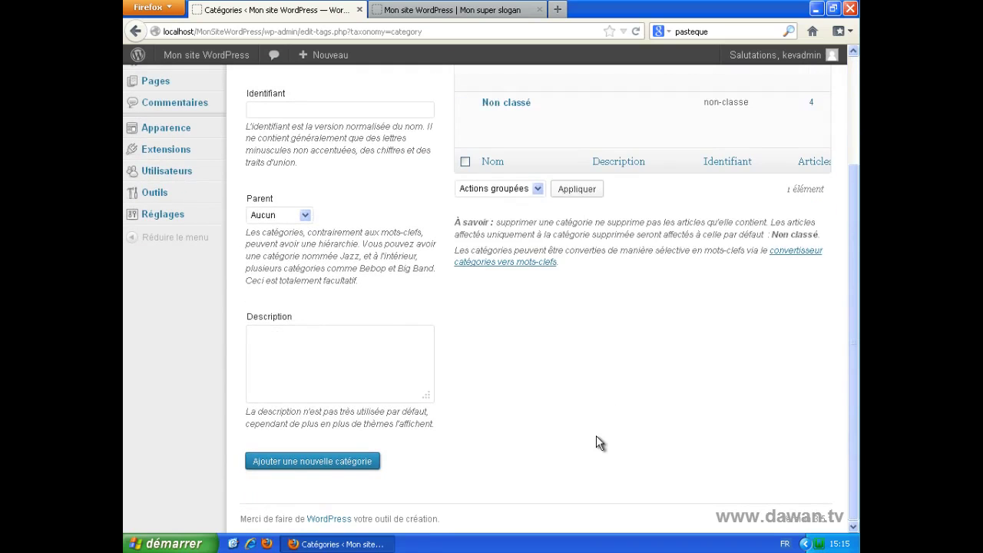
# - View the edit form of the Non classé category and return to the category list
pyautogui.scroll(3, 596, 435)
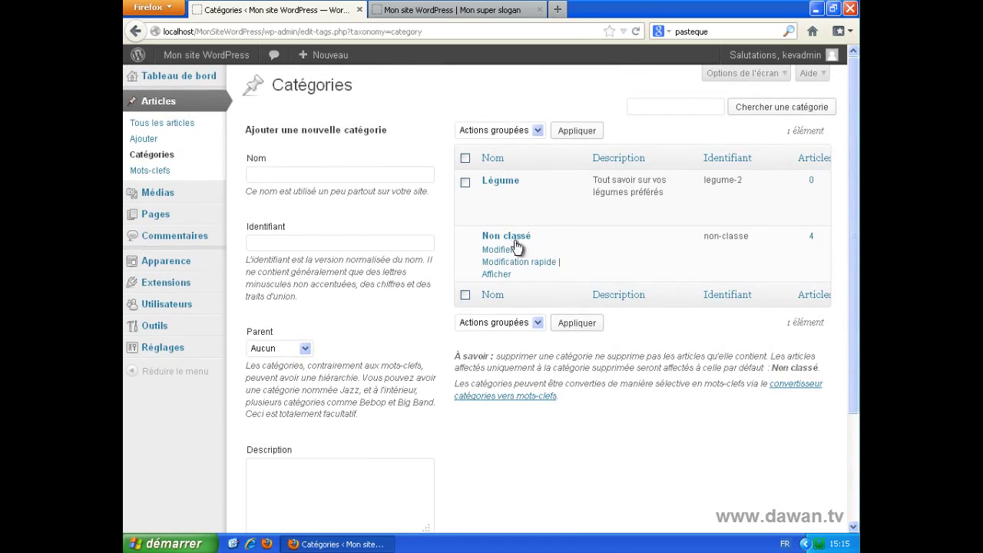
pyautogui.click(497, 252)
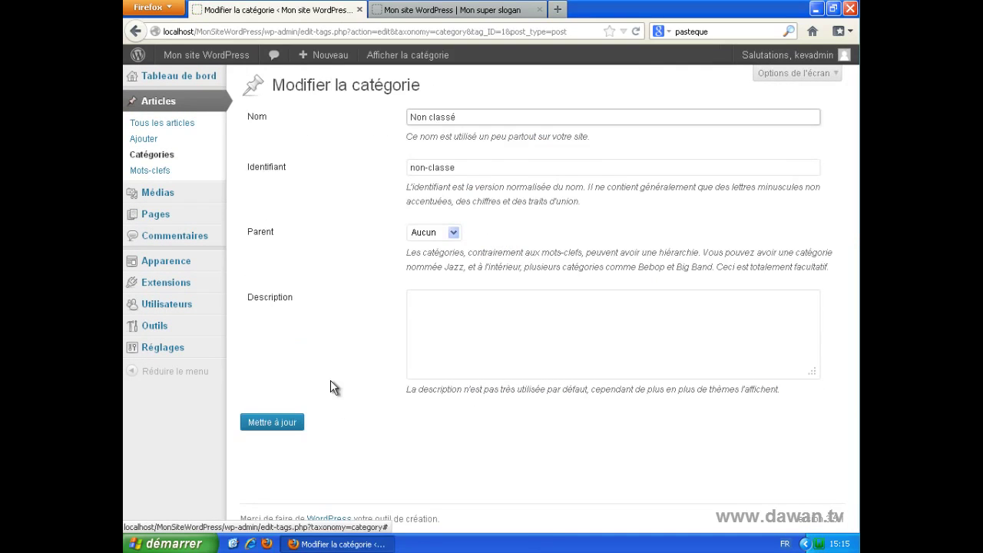
pyautogui.click(146, 155)
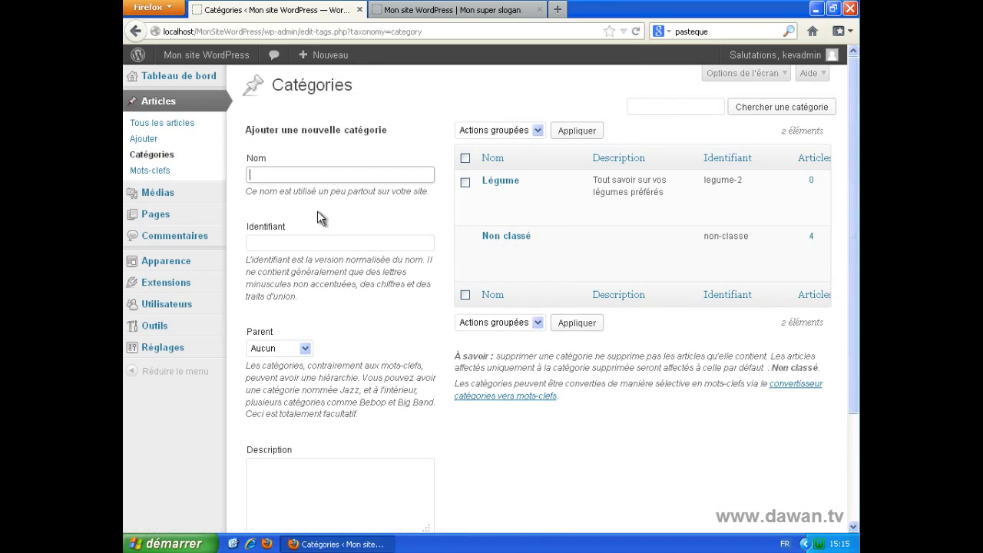
# - Fill in another new category with the name Fruit and the identifier fruit
pyautogui.click(263, 167)
pyautogui.write('Fruit')
pyautogui.click(322, 241)
pyautogui.write('fruit')
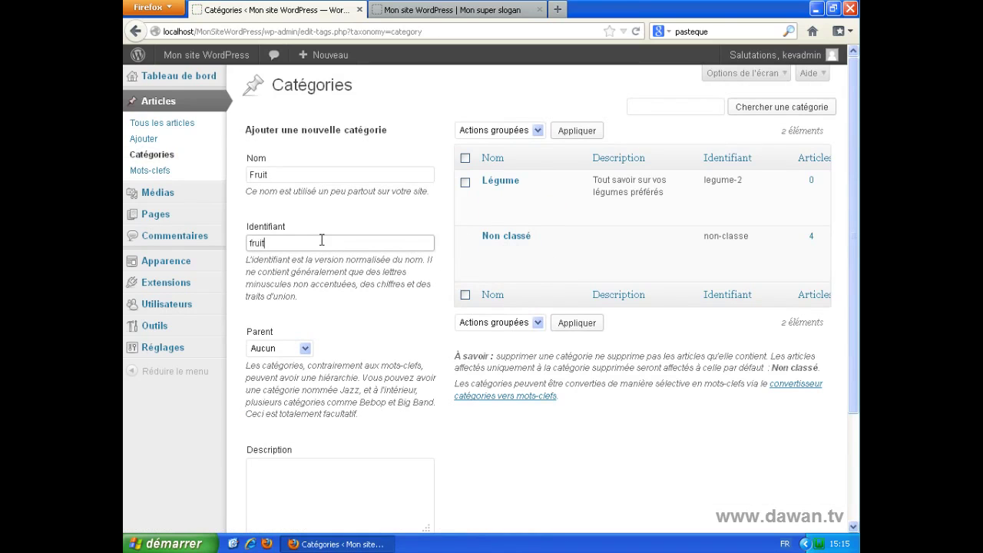
# - Enter the description "Tout savoir sur les meilleurs fruits" for the Fruit category and add it
pyautogui.scroll(-2, 323, 261)
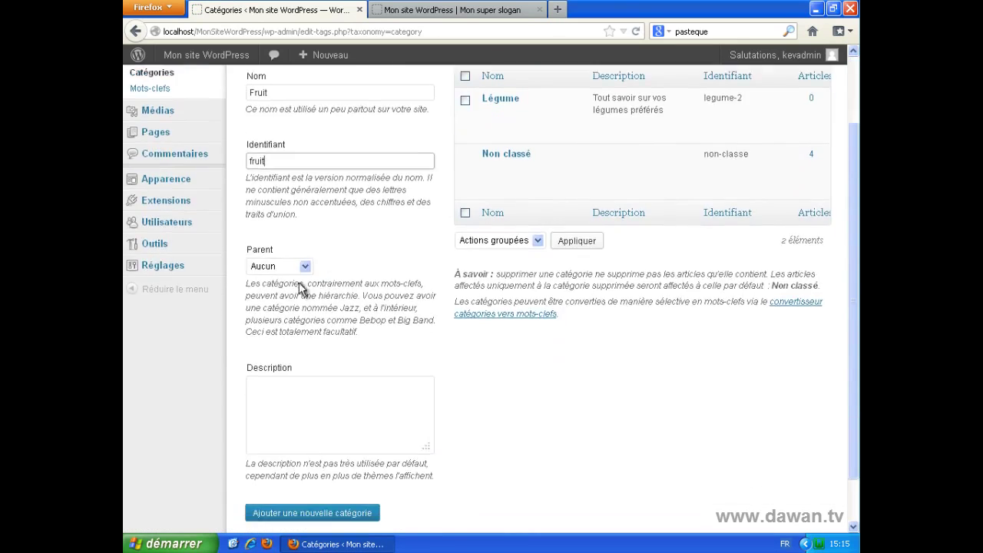
pyautogui.scroll(-1, 315, 323)
pyautogui.click(302, 341)
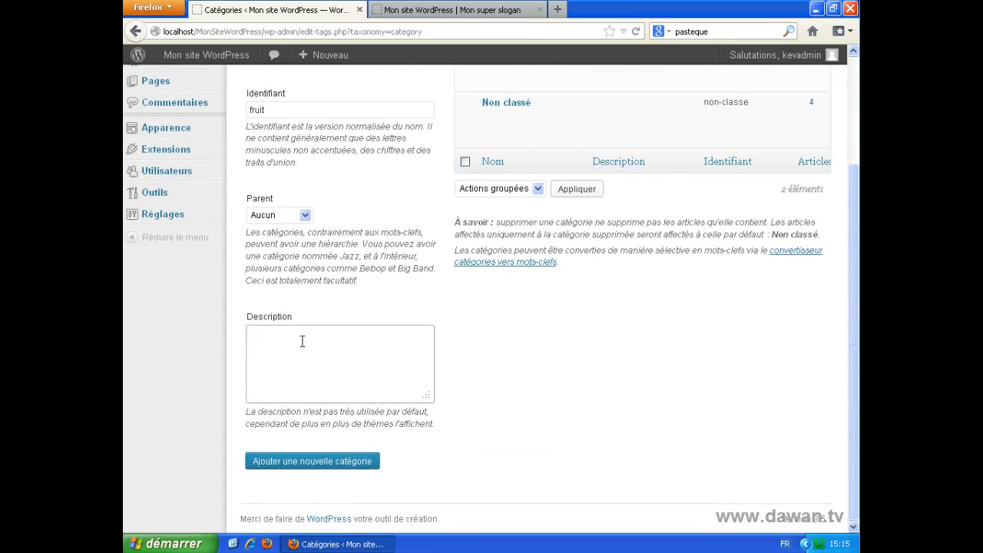
pyautogui.scroll(2, 301, 341)
pyautogui.write('Tout savoir sur les')
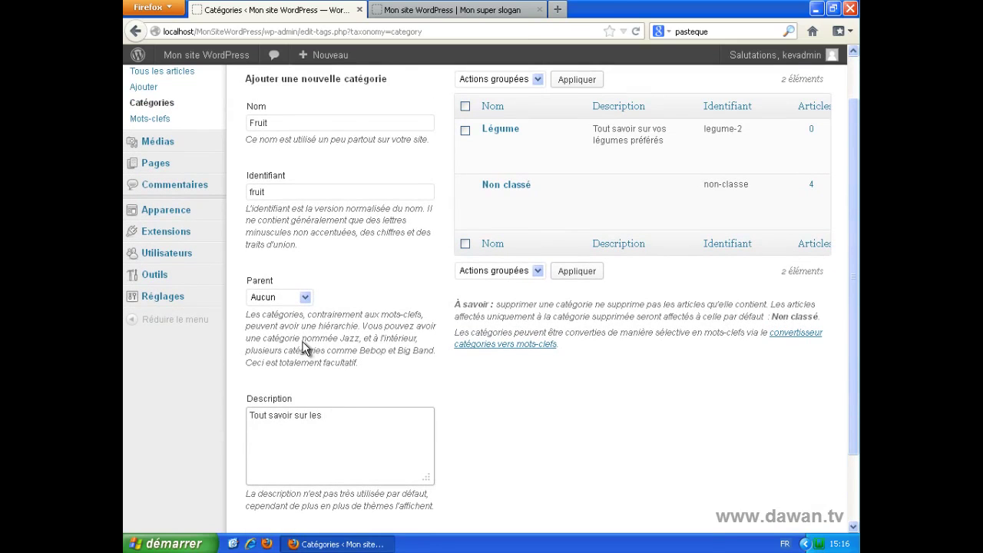
pyautogui.write(' meilleurs fruits')
pyautogui.scroll(-2, 306, 347)
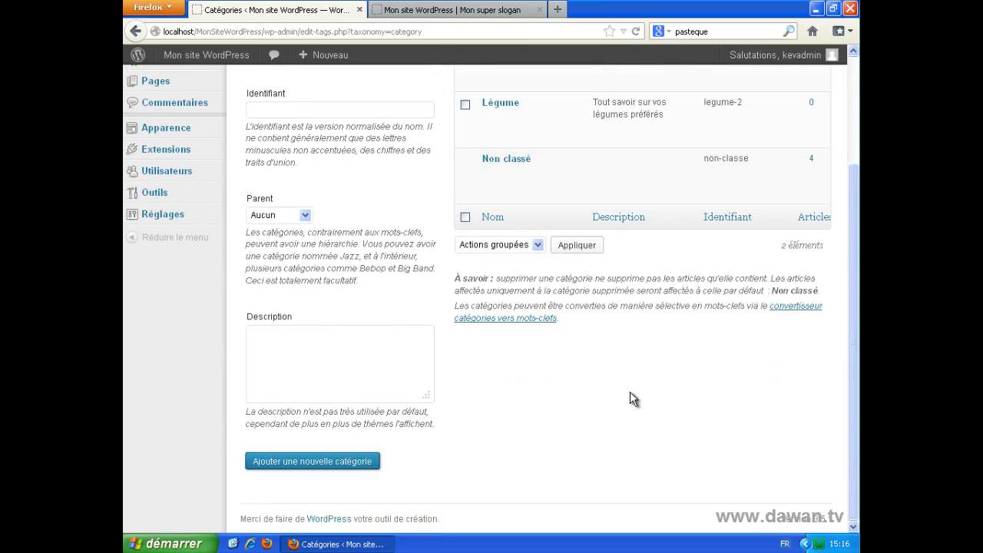
pyautogui.scroll(4, 631, 398)
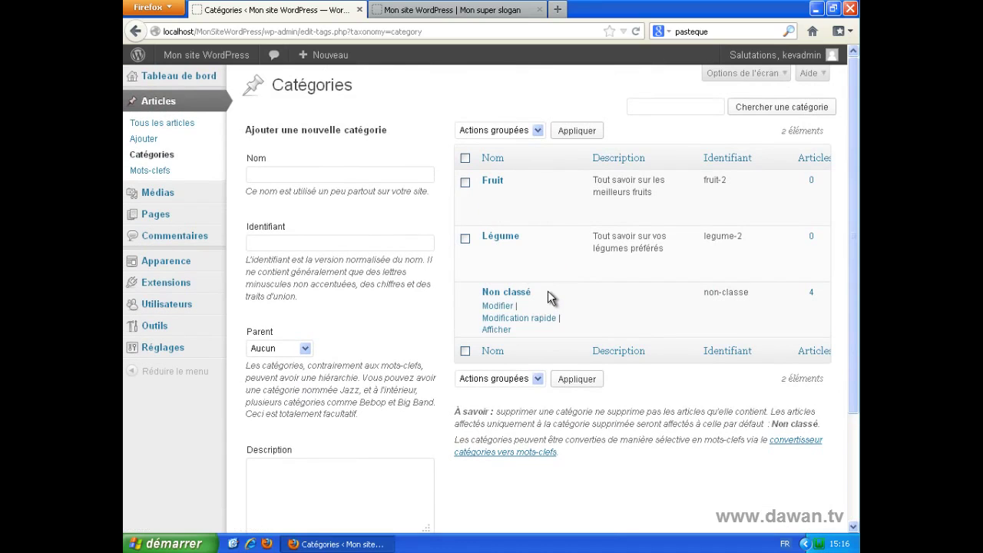
# - Open the Pastèque article for editing from the list of all articles
pyautogui.click(171, 127)
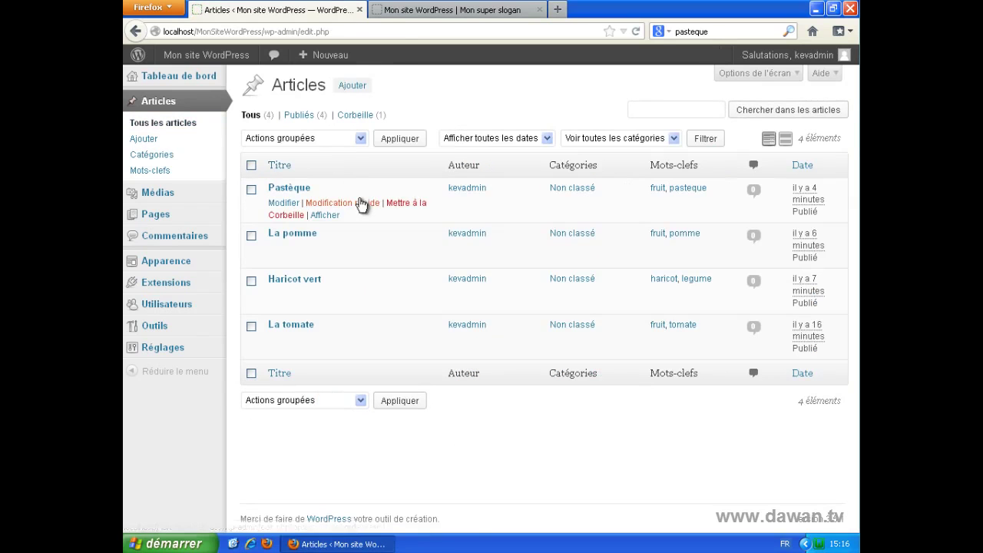
pyautogui.click(283, 202)
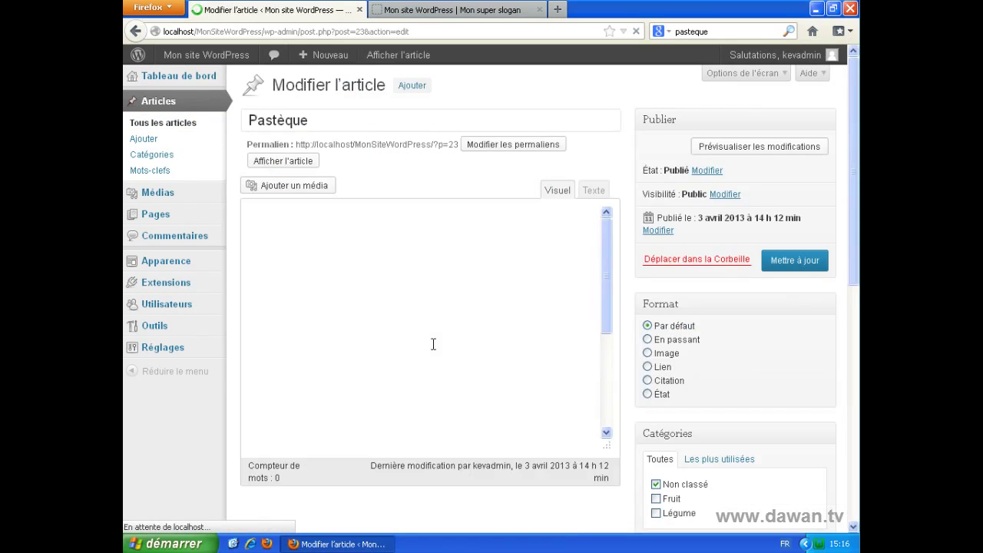
pyautogui.scroll(-2, 557, 497)
pyautogui.scroll(-2, 556, 504)
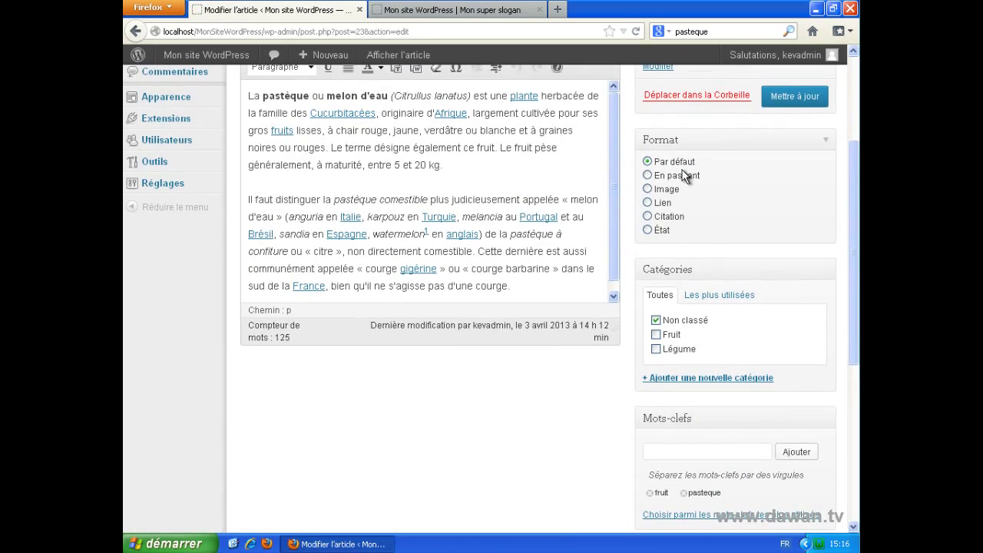
# - Replace the Pastèque article's category Non classé with Fruit and update the article
pyautogui.click(656, 320)
pyautogui.scroll(4, 575, 391)
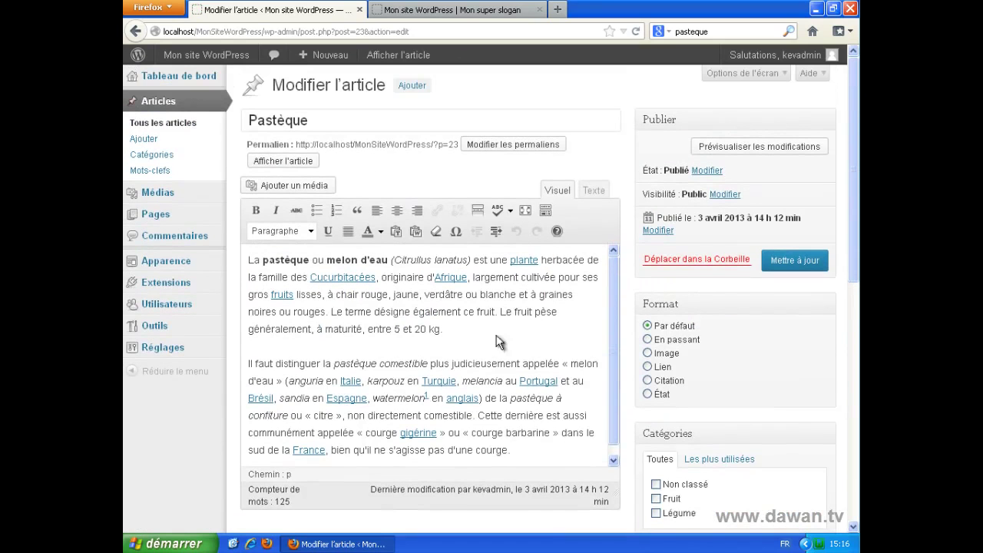
pyautogui.scroll(-6, 615, 457)
pyautogui.click(656, 253)
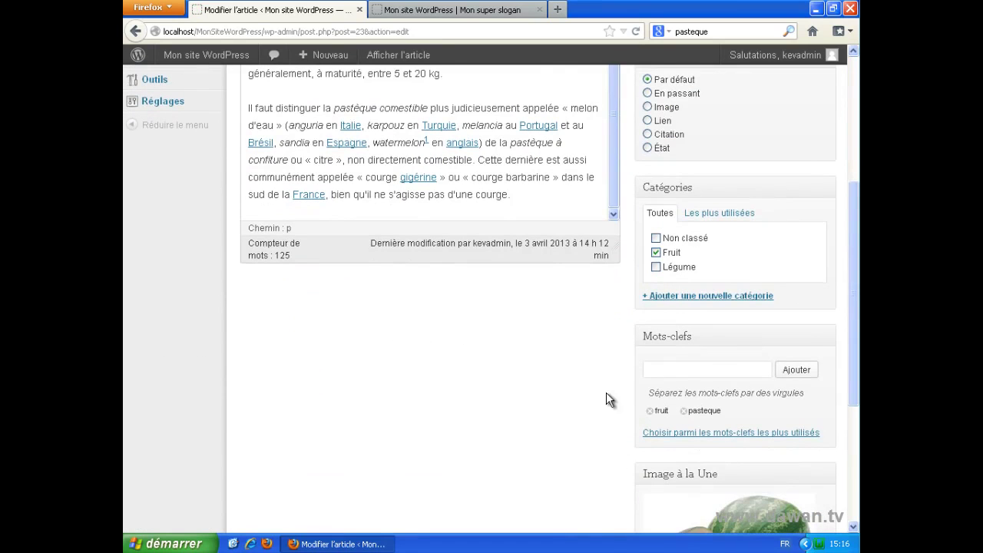
pyautogui.scroll(4, 560, 386)
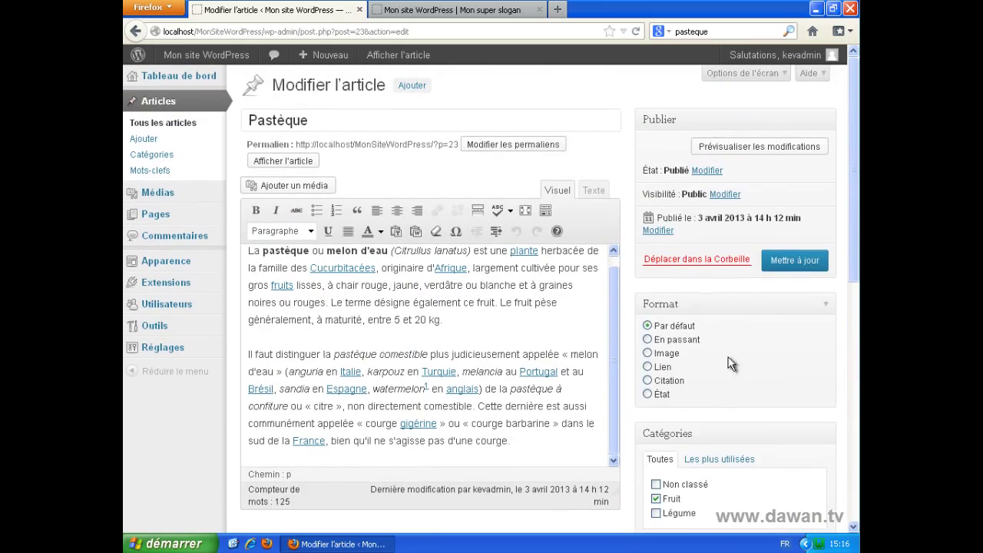
pyautogui.click(795, 278)
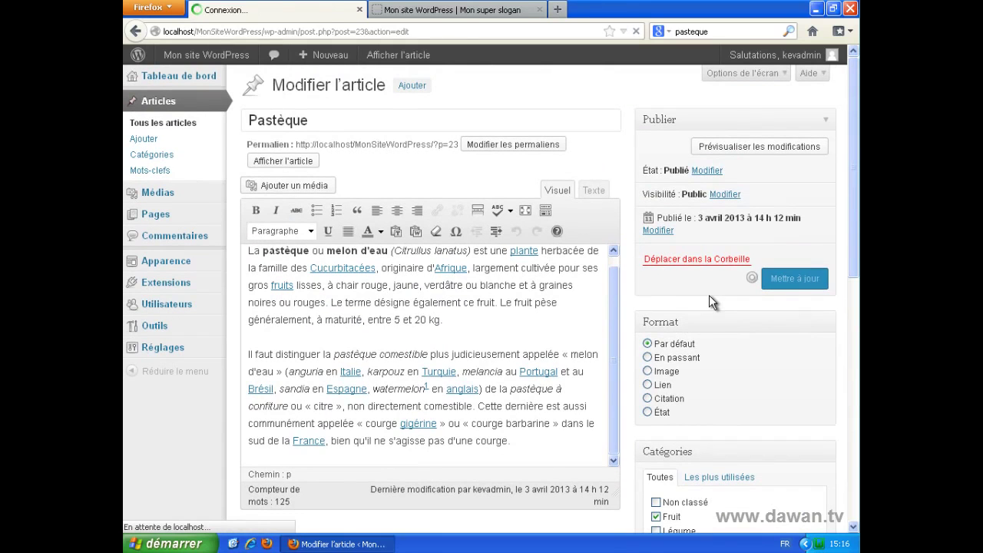
# - Reload the public site to check the Pastèque article's category, and open the Fruit category archive
pyautogui.click(430, 10)
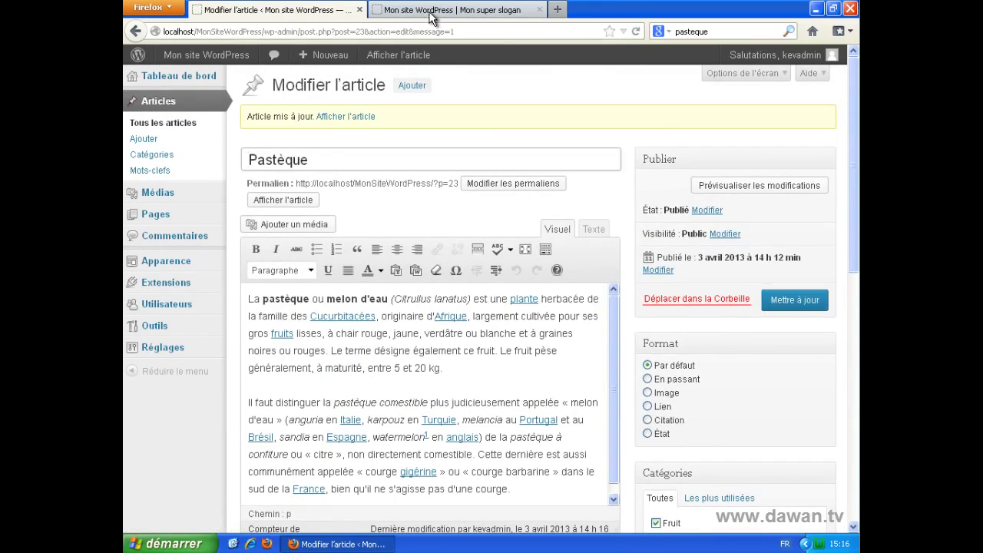
pyautogui.click(317, 34)
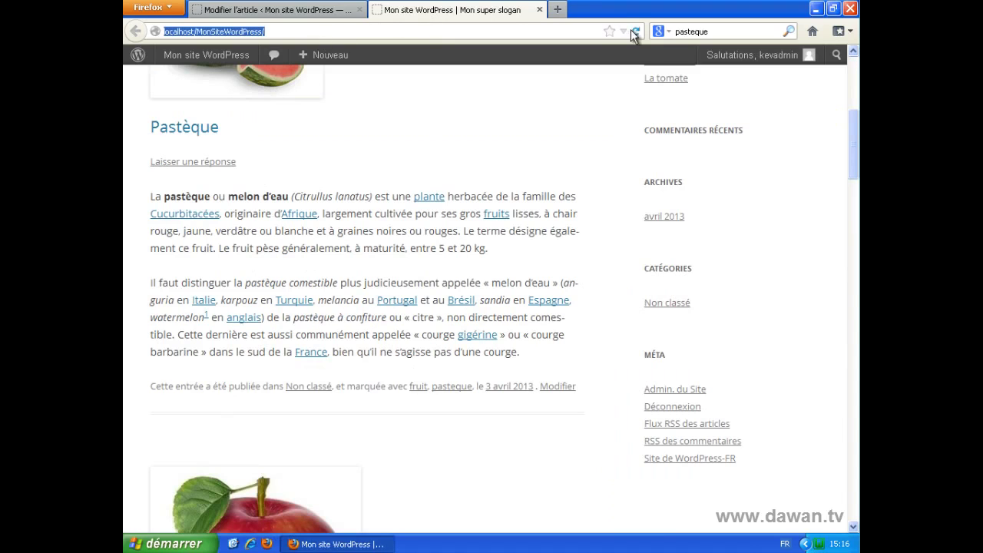
pyautogui.click(633, 31)
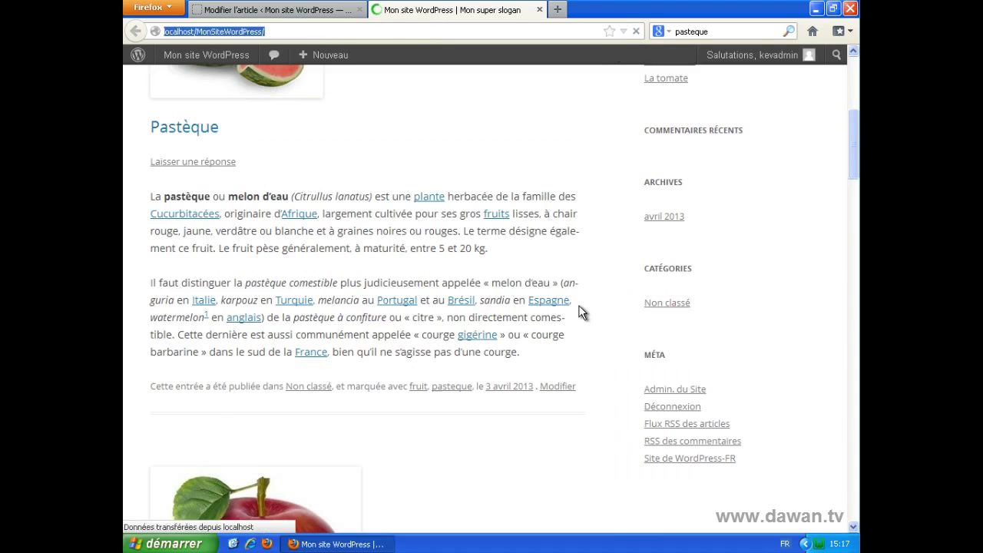
pyautogui.scroll(2, 581, 310)
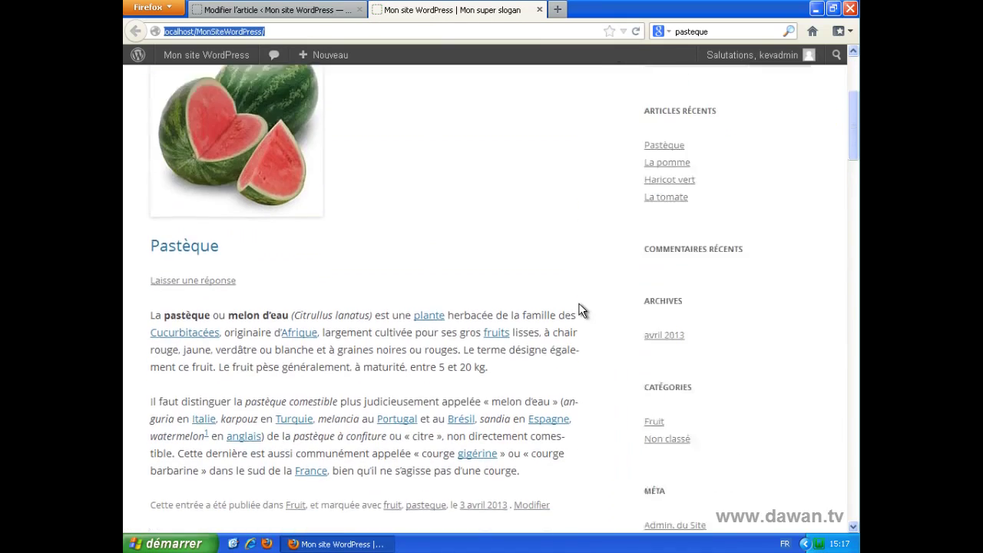
pyautogui.scroll(-2, 584, 309)
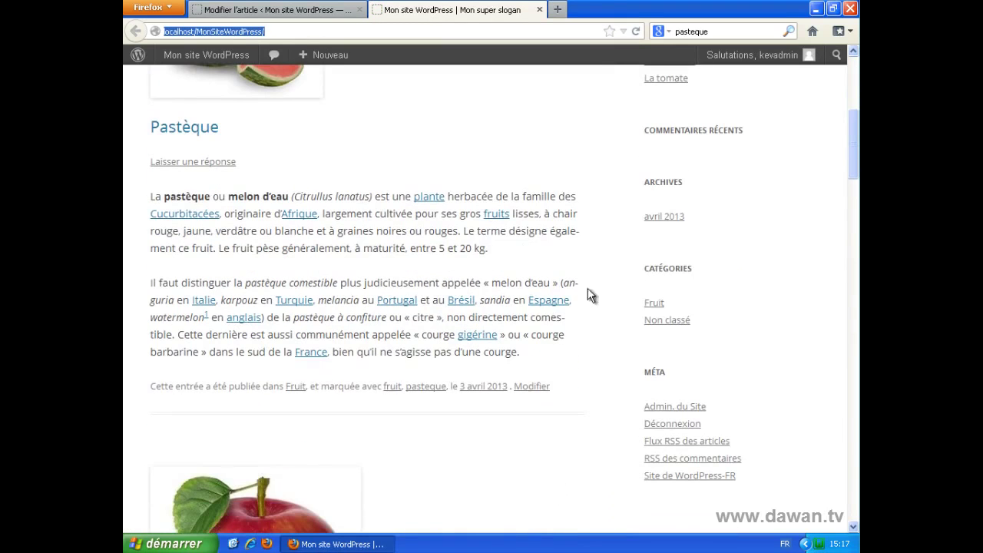
pyautogui.click(659, 305)
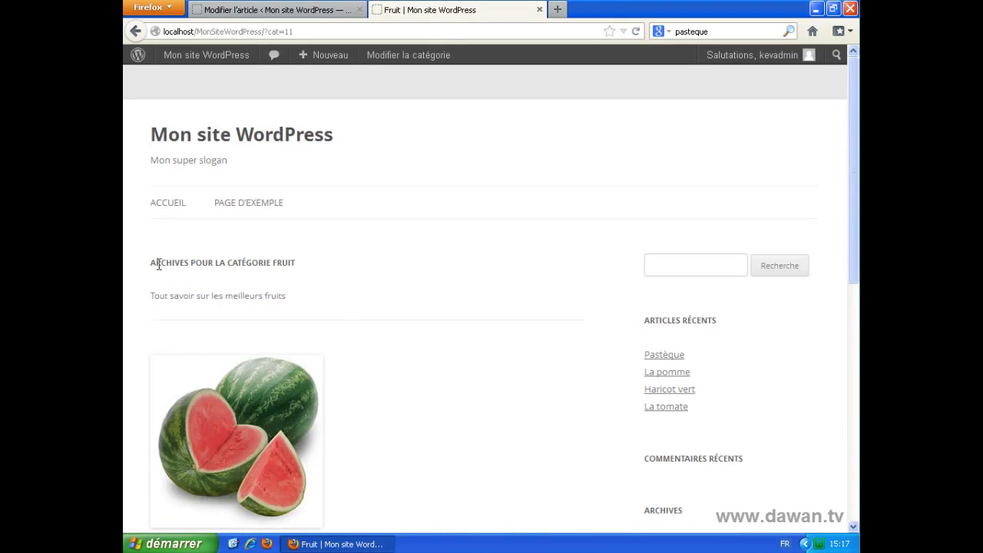
# - Examine the Fruit category archive's heading, description and listed article on the public site
pyautogui.moveTo(157, 264); pyautogui.dragTo(276, 264)
pyautogui.doubleClick(278, 263)
pyautogui.moveTo(289, 296); pyautogui.dragTo(156, 297)
pyautogui.scroll(-7, 182, 297)
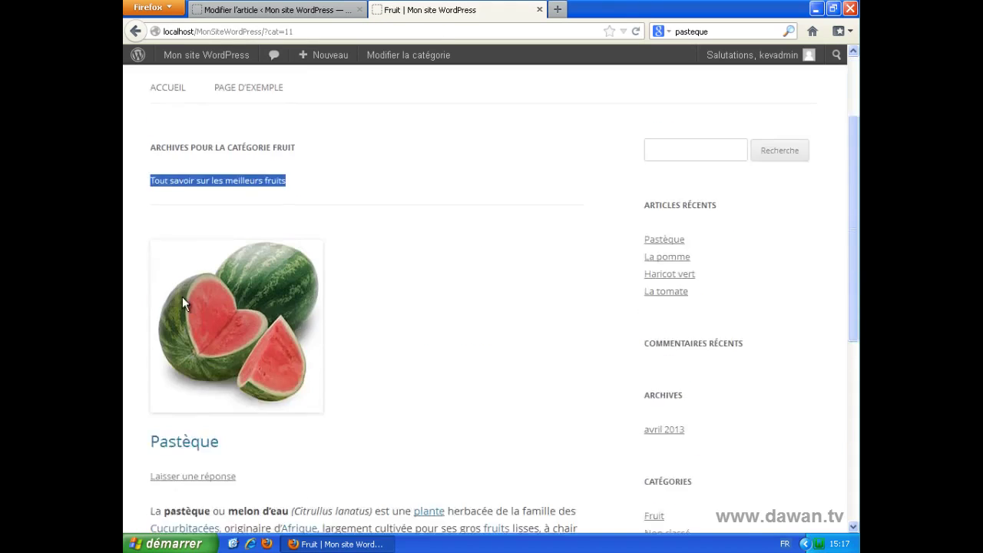
pyautogui.scroll(-3, 182, 297)
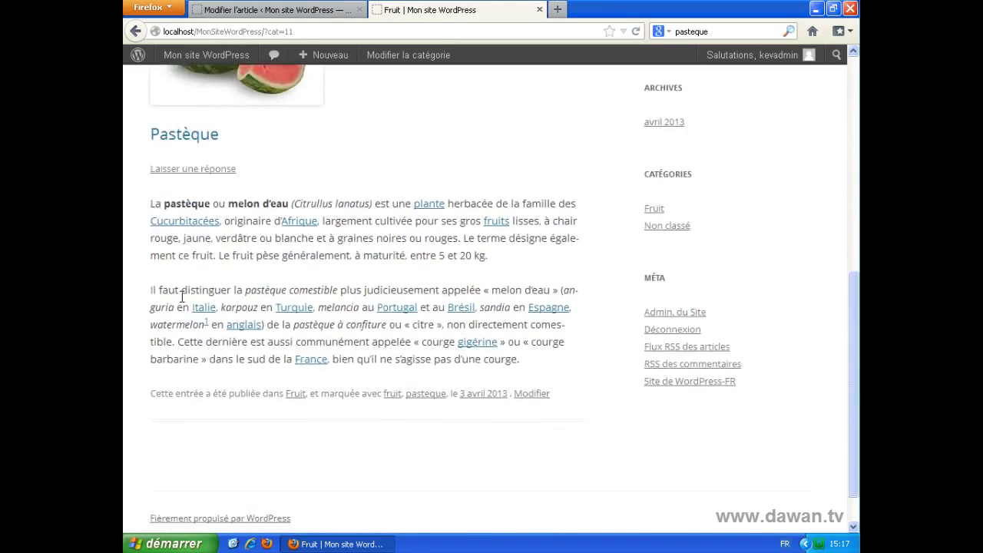
pyautogui.scroll(4, 235, 304)
pyautogui.scroll(-3, 234, 305)
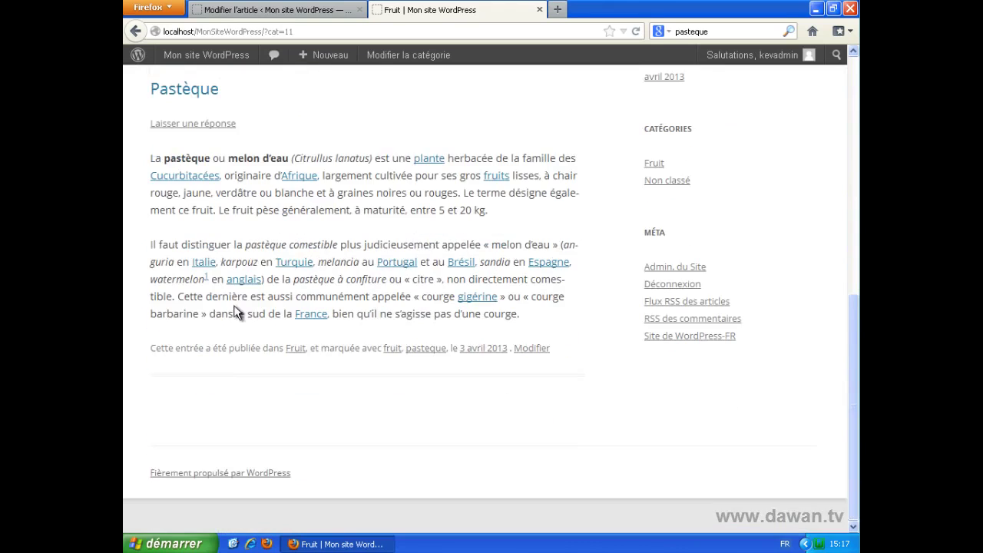
pyautogui.scroll(7, 234, 248)
pyautogui.scroll(-5, 227, 412)
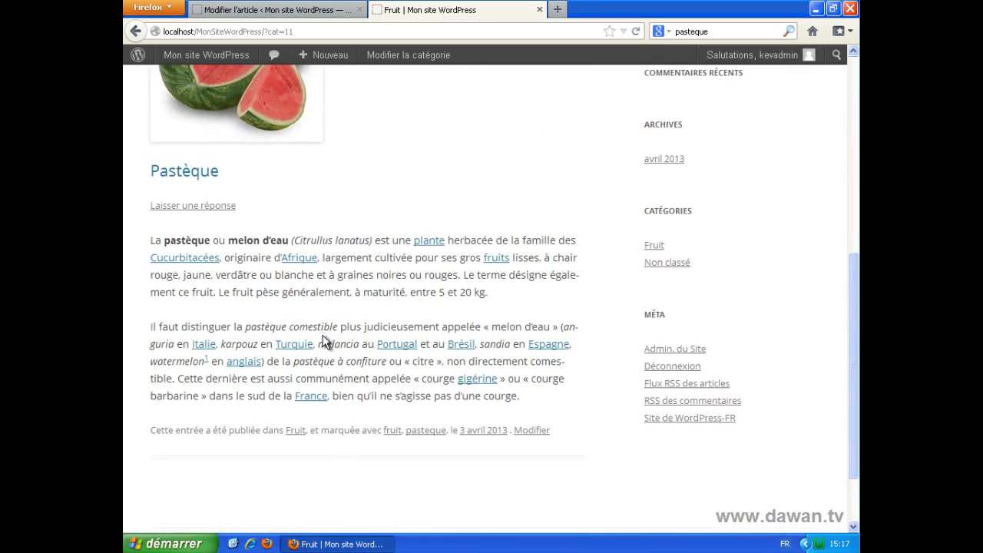
# - From the list of all articles, quick-edit La pomme to replace the category Non classé with Fruit and update it
pyautogui.click(276, 10)
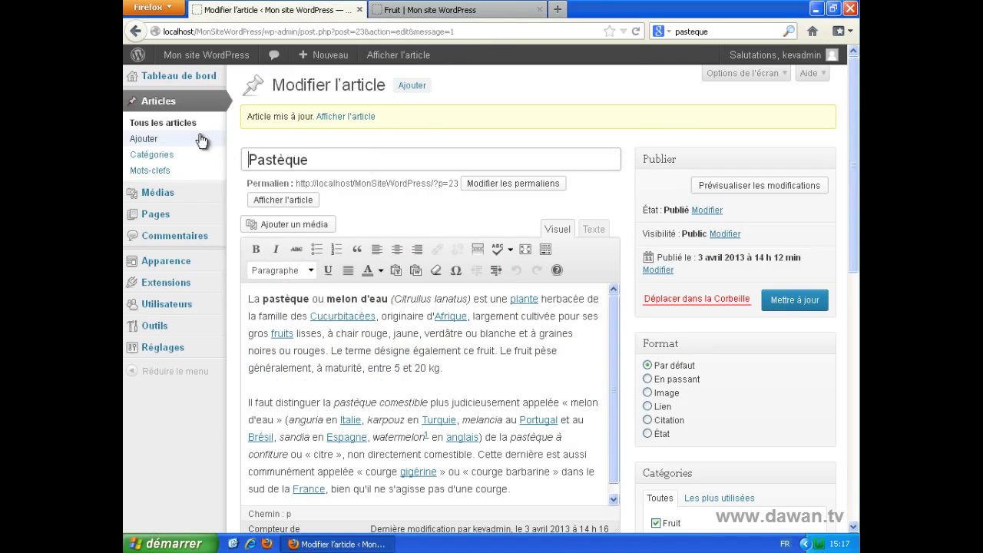
pyautogui.click(301, 203)
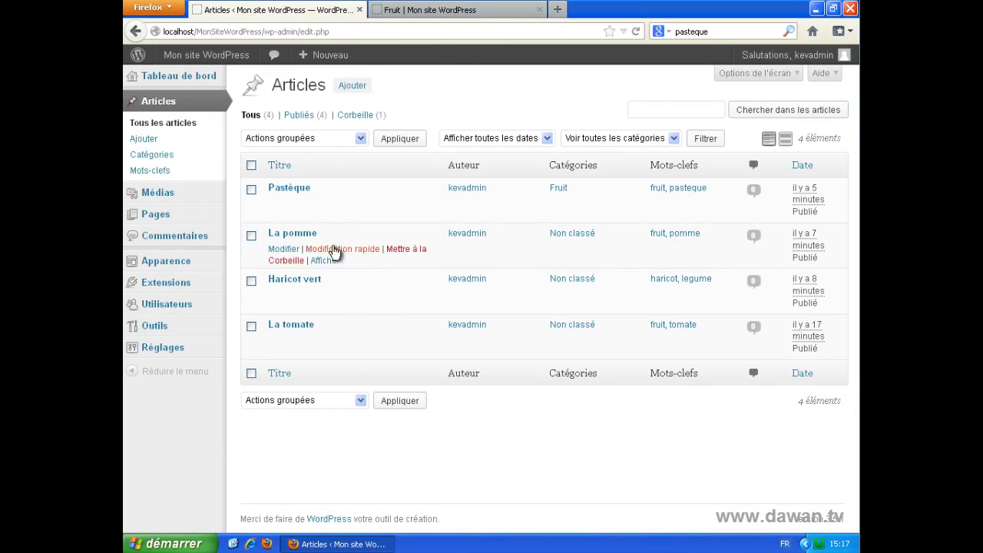
pyautogui.click(342, 249)
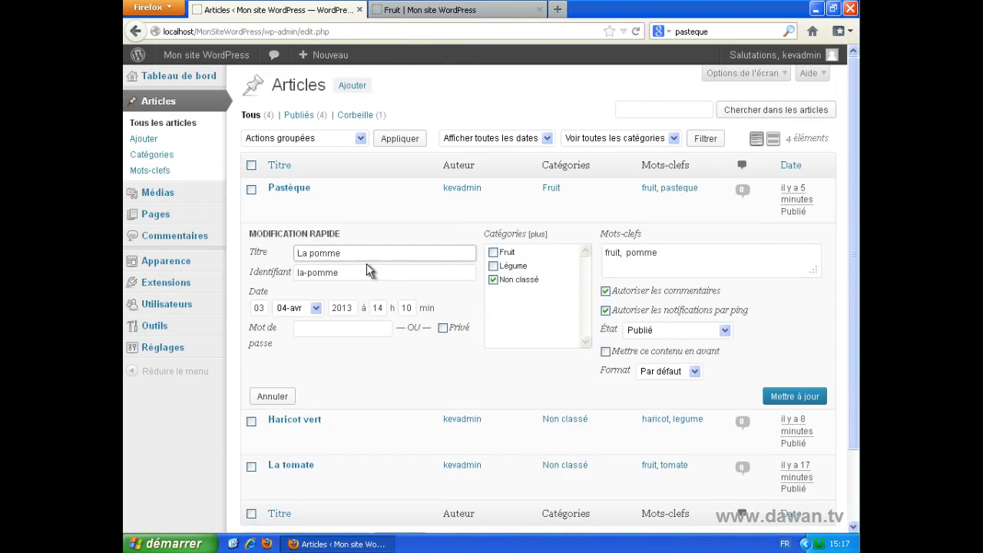
pyautogui.moveTo(302, 207)
pyautogui.click(493, 253)
pyautogui.click(499, 280)
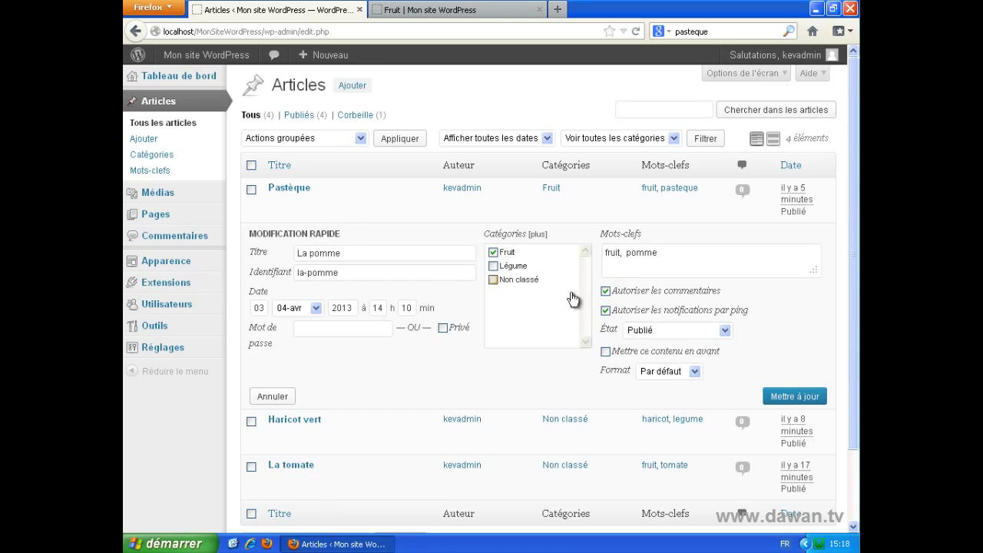
pyautogui.click(791, 396)
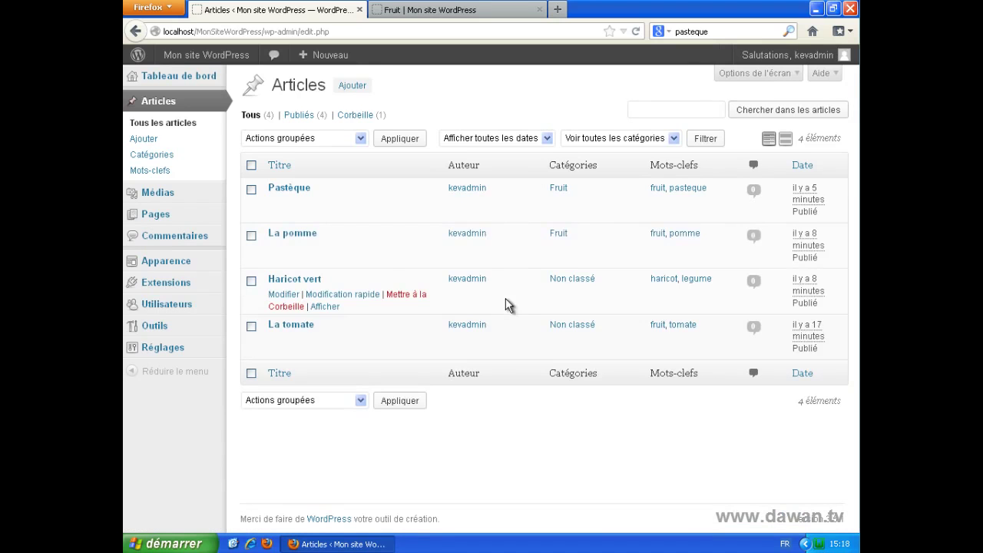
# - Quick-edit the Haricot vert article to replace the category Non classé with Légume and update it
pyautogui.click(343, 295)
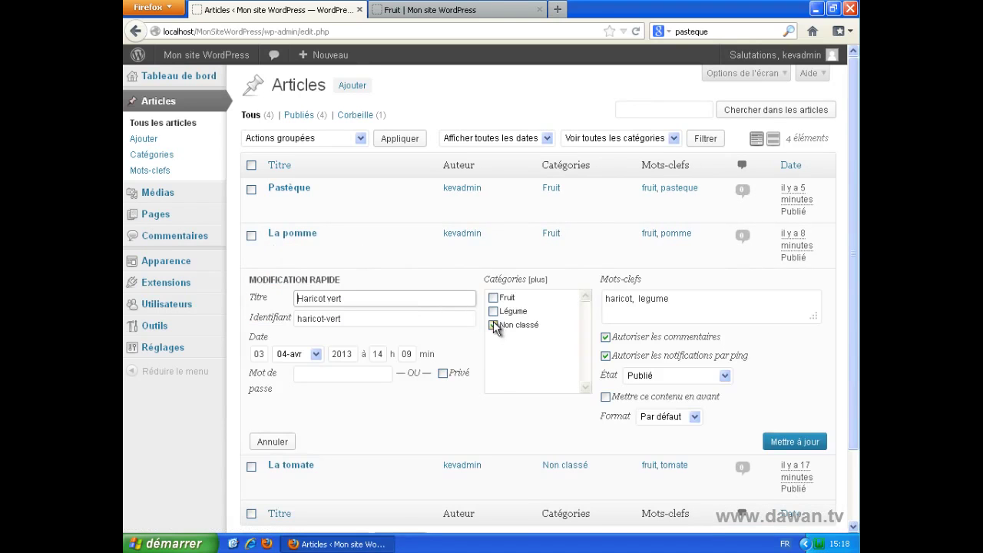
pyautogui.click(494, 325)
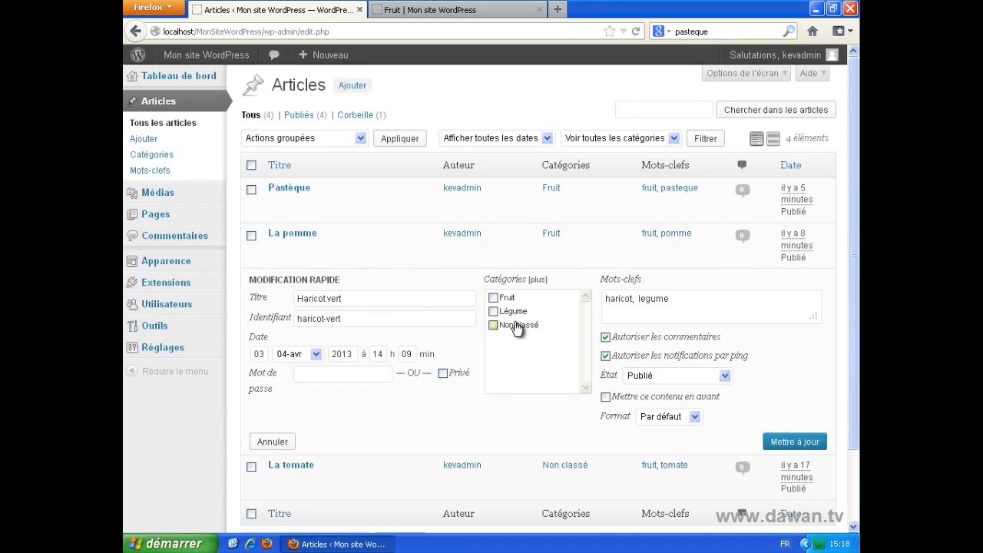
pyautogui.click(494, 312)
pyautogui.click(794, 442)
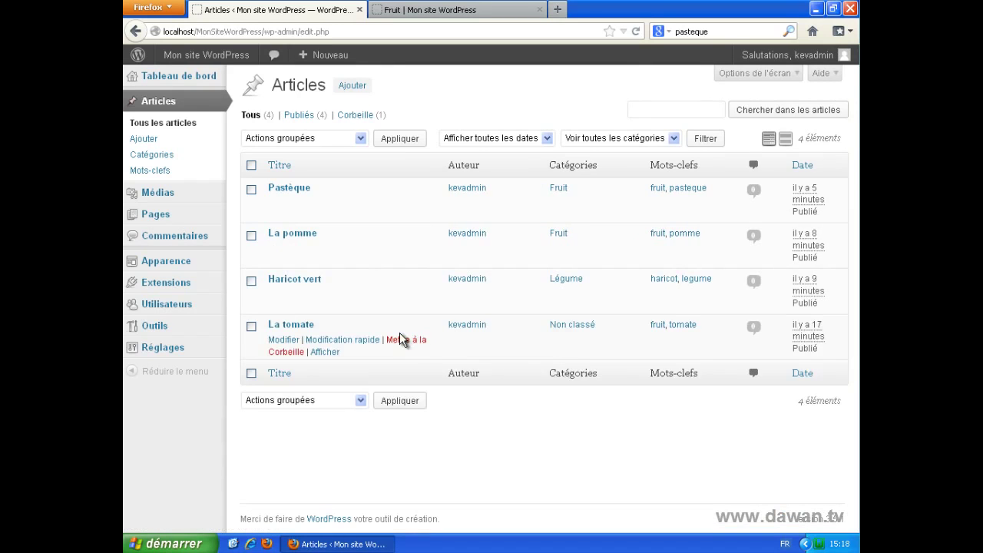
# - Quick-edit the La tomate article to replace the category Non classé with Fruit and update it
pyautogui.click(342, 340)
pyautogui.scroll(-2, 446, 399)
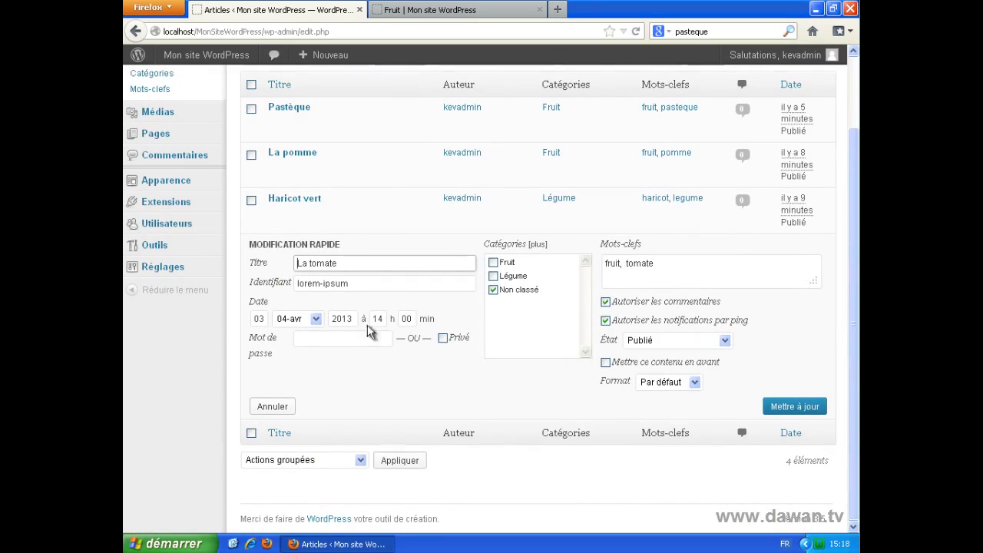
pyautogui.click(493, 263)
pyautogui.click(493, 289)
pyautogui.click(800, 406)
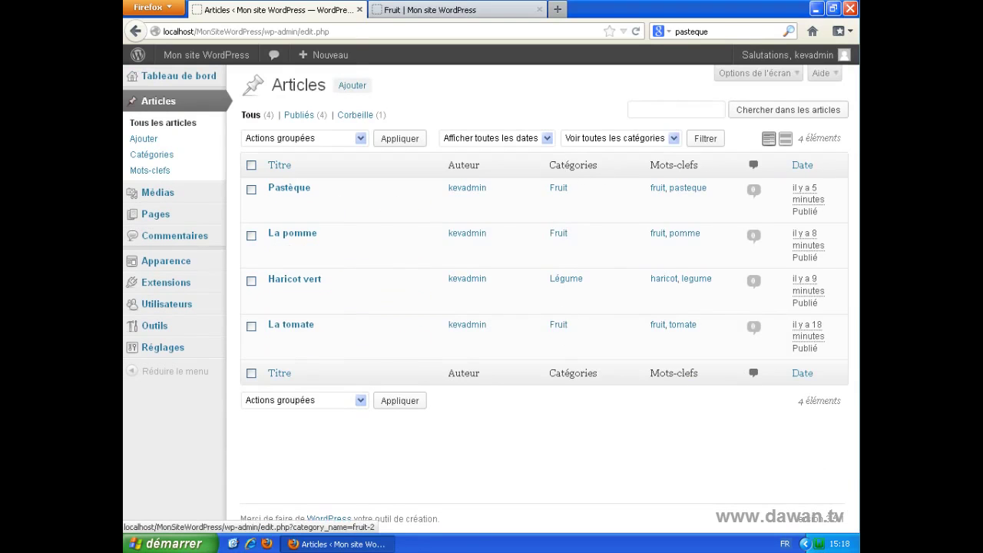
# - Switch to the public site, open its home page and look through all the published articles
pyautogui.click(413, 10)
pyautogui.click(317, 31)
pyautogui.scroll(10, 454, 142)
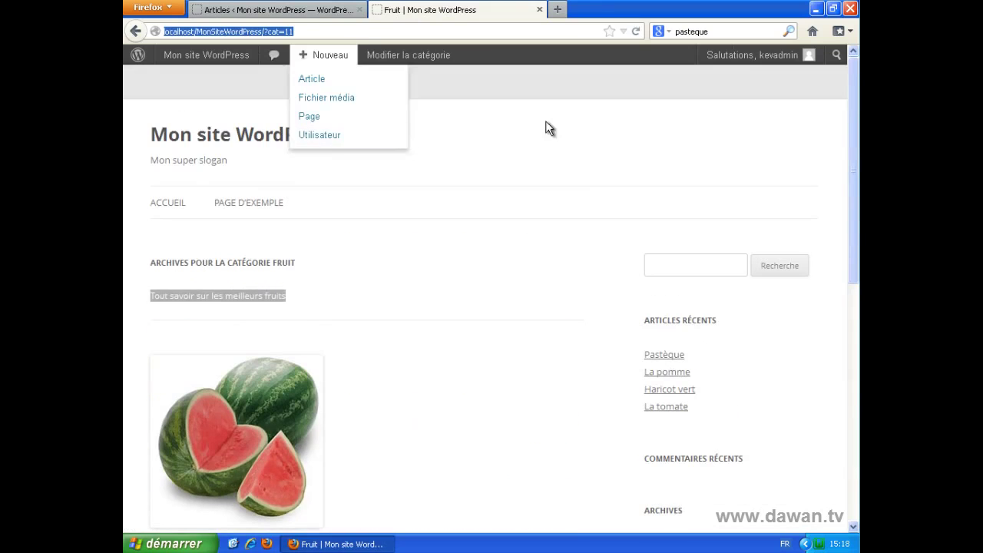
pyautogui.click(165, 203)
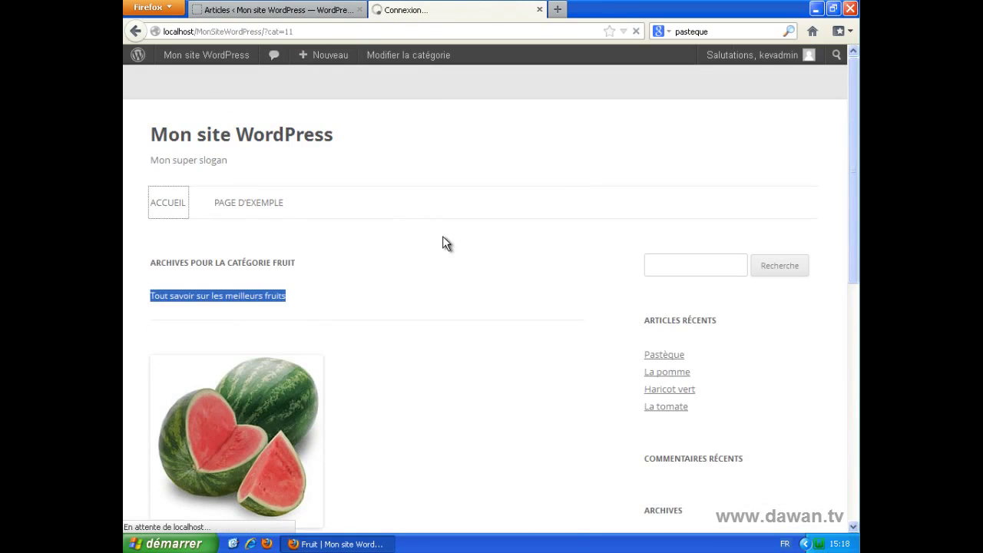
pyautogui.scroll(-15, 443, 243)
pyautogui.scroll(-15, 445, 242)
pyautogui.scroll(7, 496, 252)
pyautogui.scroll(18, 498, 252)
# - Check the home page's category list, open the Fruit category archive and look through its articles
pyautogui.scroll(2, 512, 260)
pyautogui.scroll(-2, 718, 396)
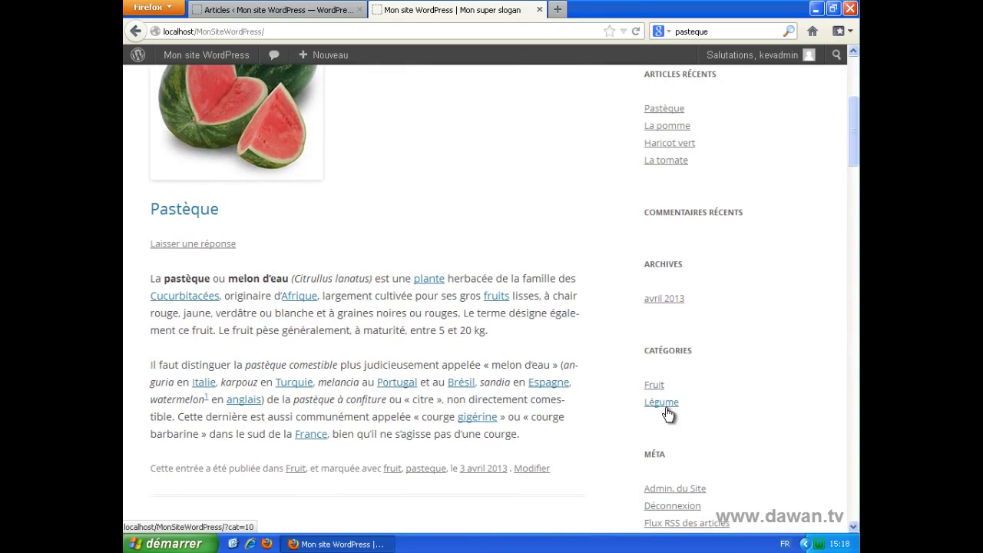
pyautogui.click(654, 386)
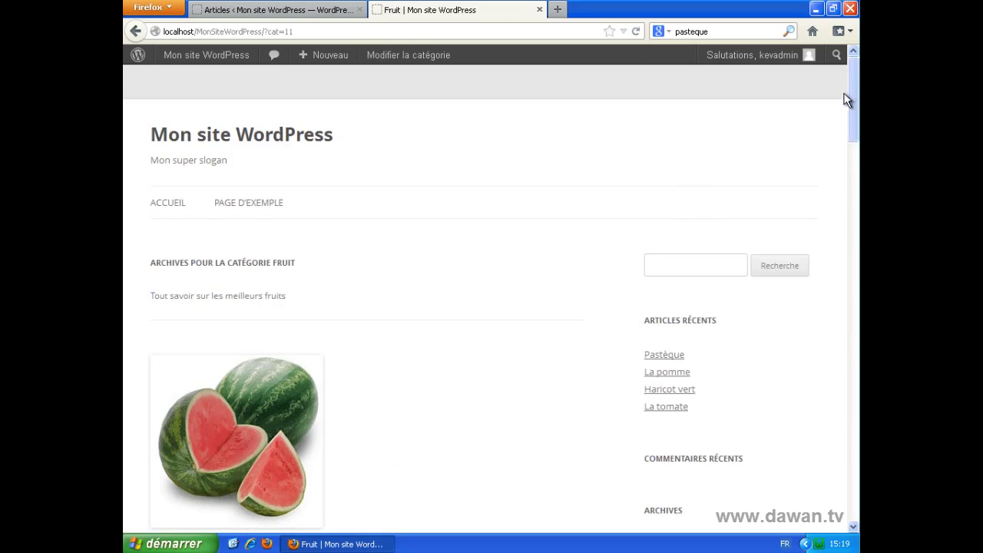
pyautogui.moveTo(853, 98)
pyautogui.mouseDown()
pyautogui.moveTo(855, 375)
pyautogui.moveTo(854, 116)
pyautogui.mouseUp()
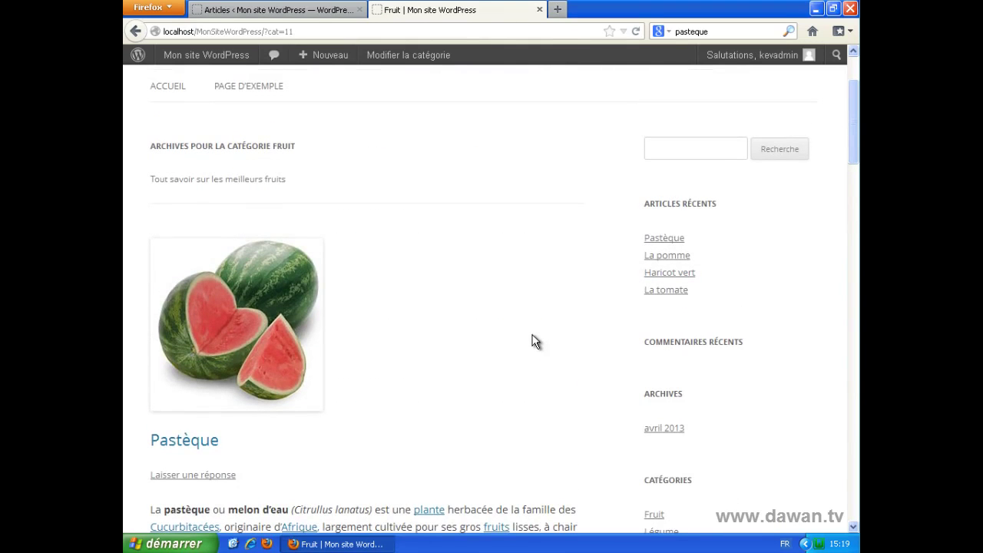